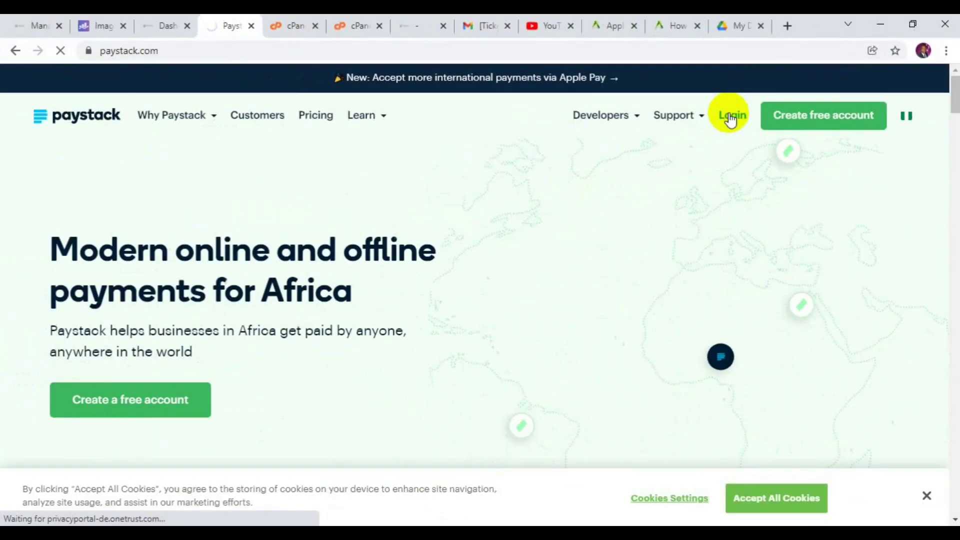
Go to the Paystack dashboard login page from the homepage.
{"action": "left_click", "coordinate": [498, 212]}
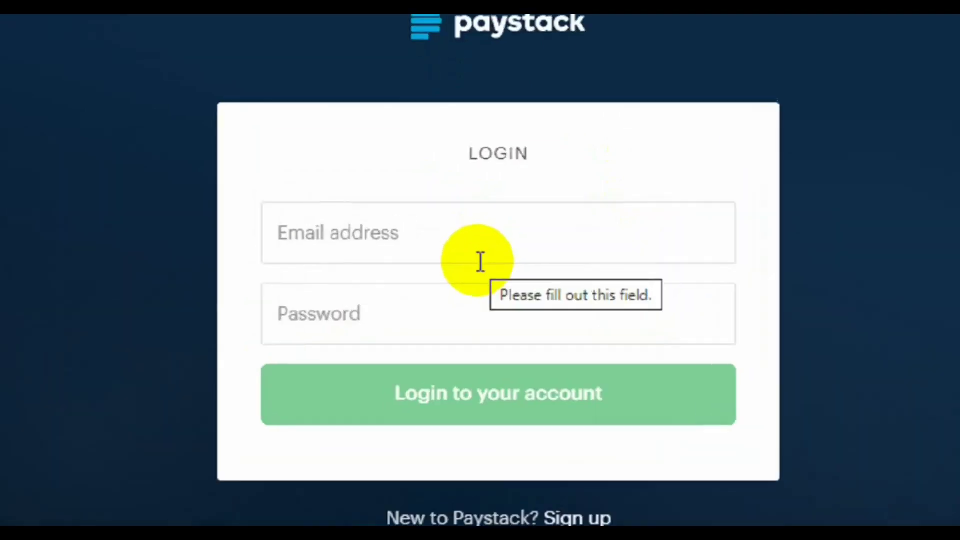
Enter the account e-mail address and password, then sign in.
{"action": "left_click", "coordinate": [470, 227]}
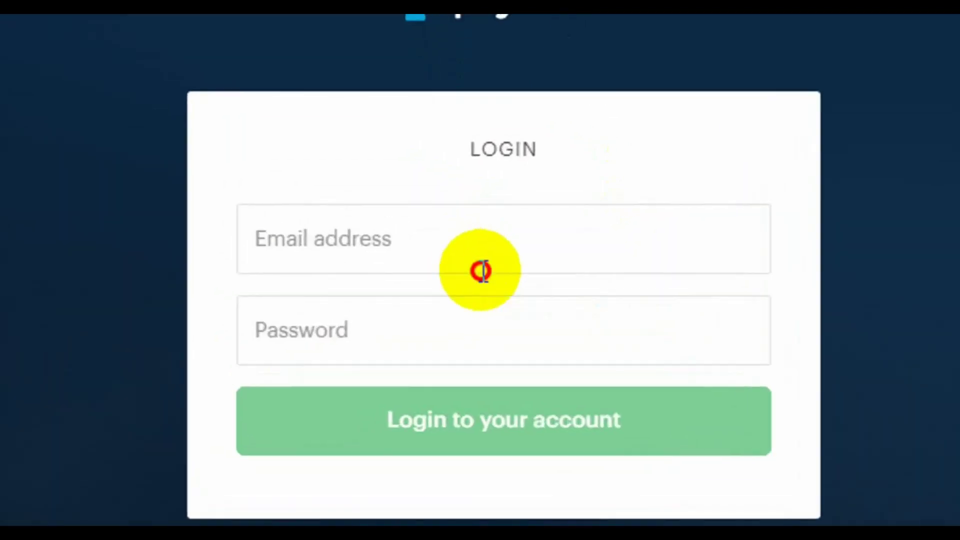
{"action": "left_click", "coordinate": [434, 242]}
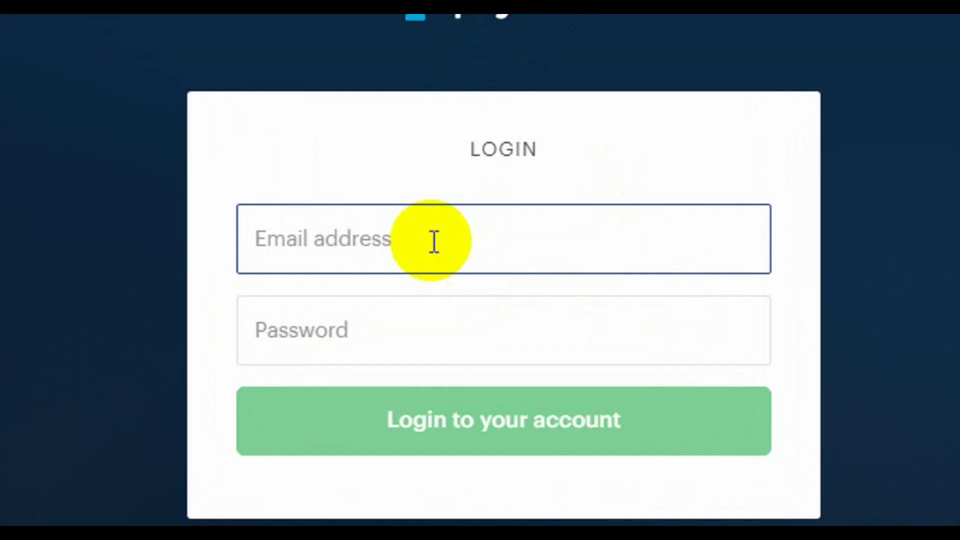
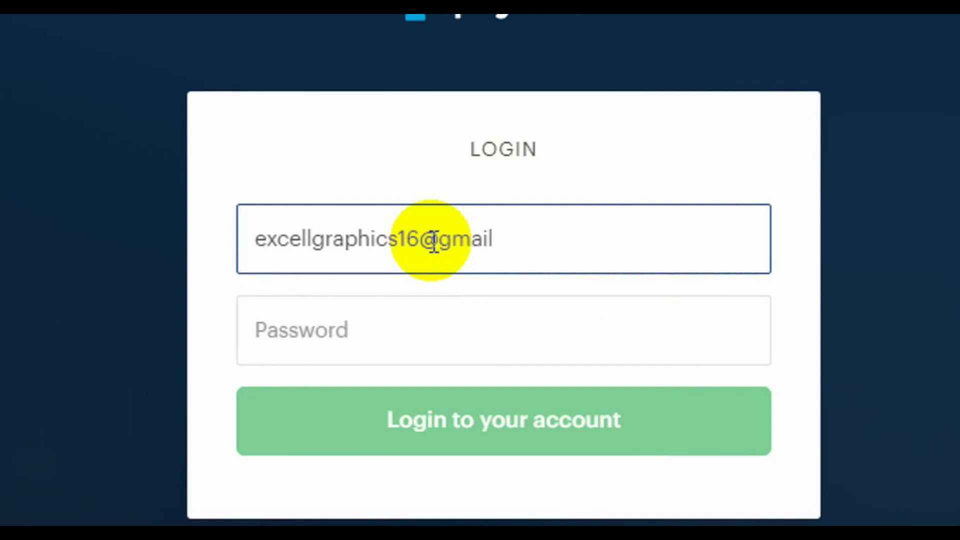
{"action": "key", "text": "Tab"}
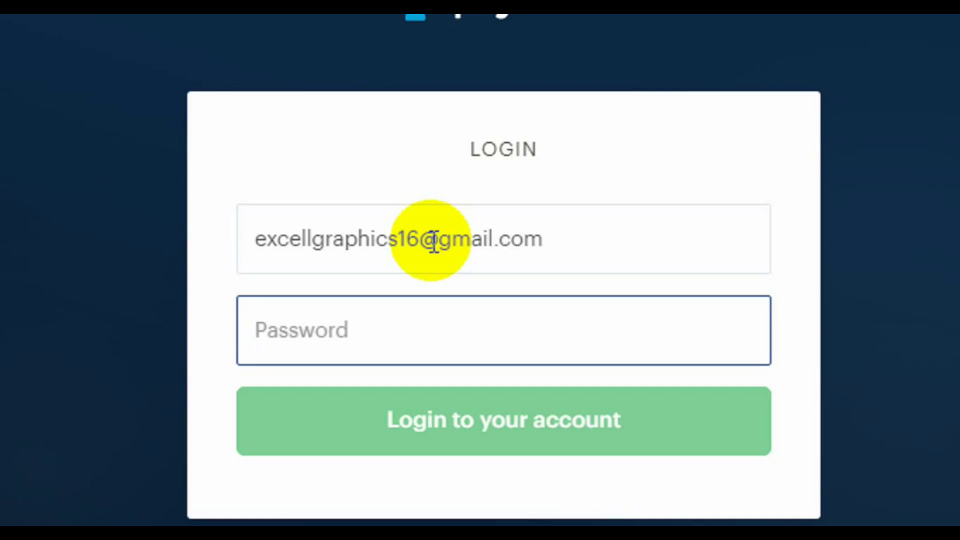
{"action": "type", "text": "•••••"}
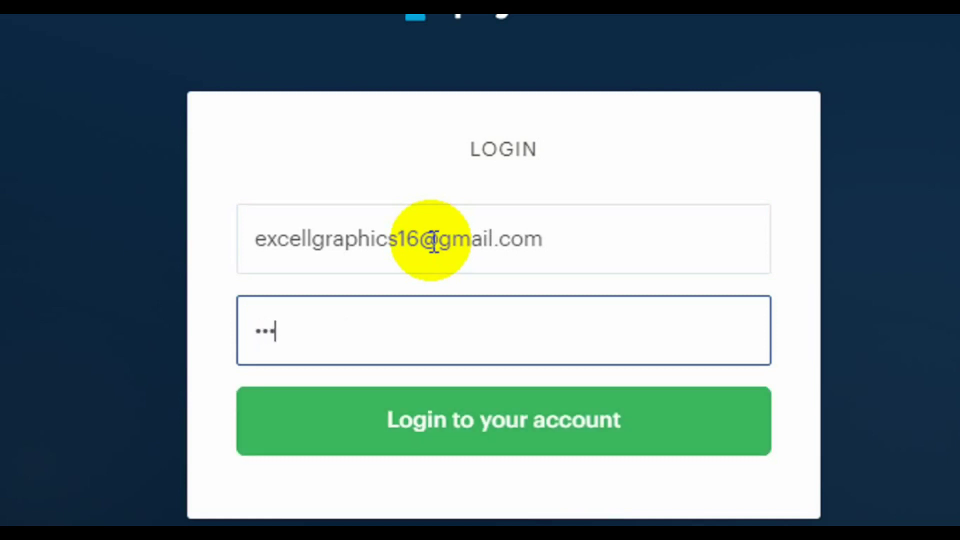
{"action": "type", "text": "•••••"}
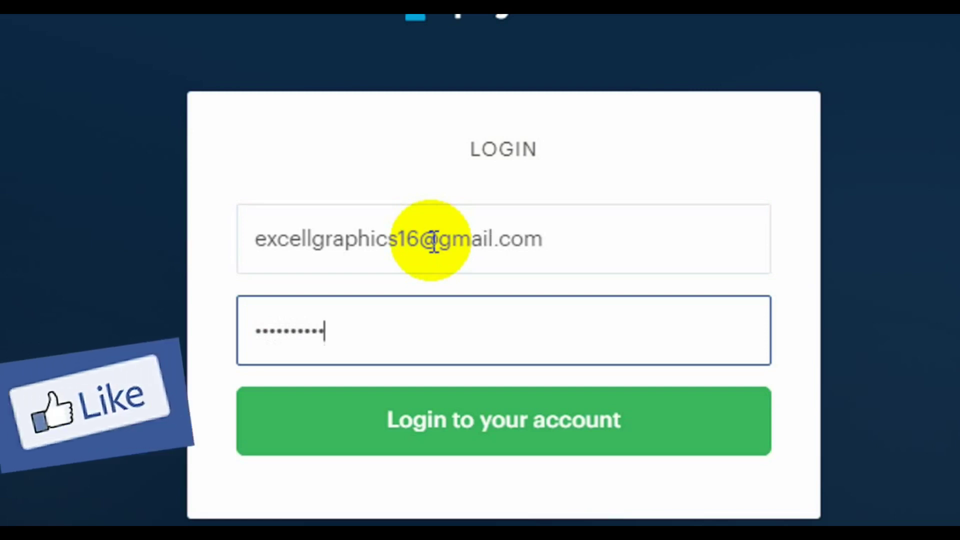
{"action": "type", "text": "•"}
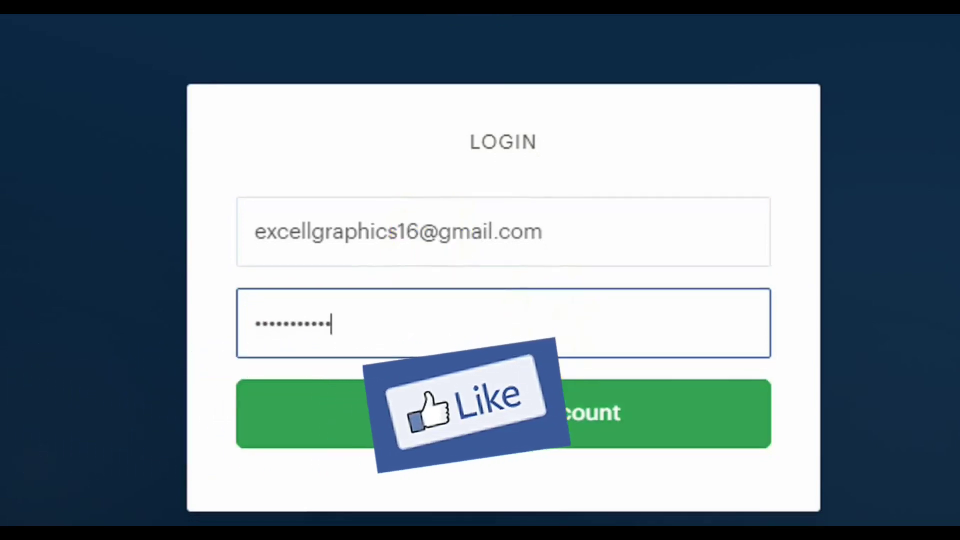
{"action": "left_click", "coordinate": [546, 402]}
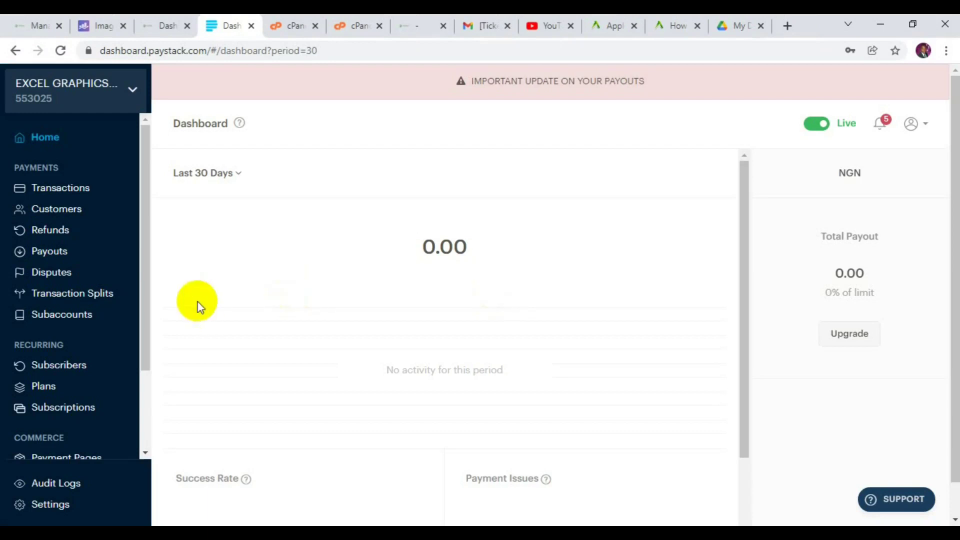
Scroll the sidebar down and go to Settings, landing on the Profile tab.
{"action": "left_click", "coordinate": [146, 321]}
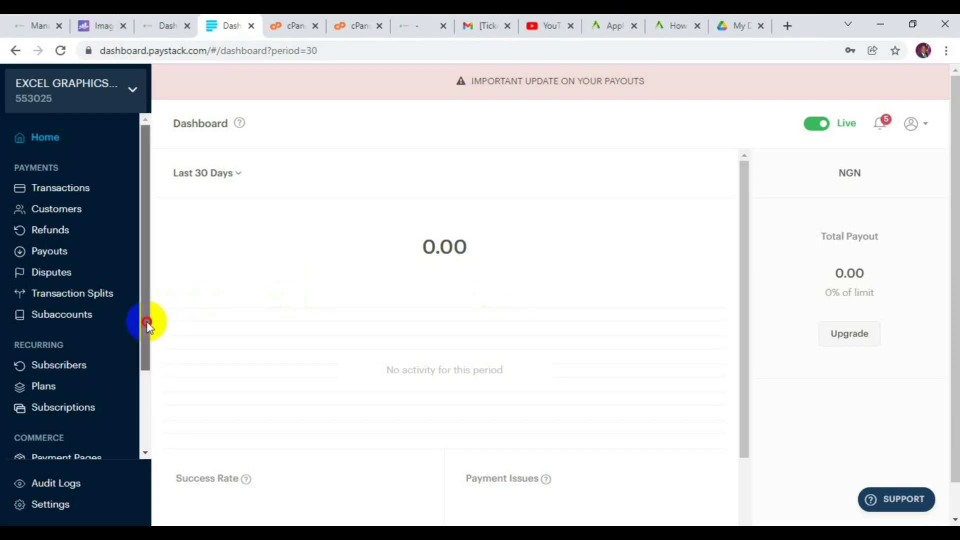
{"action": "left_click_drag", "start_coordinate": [146, 326], "coordinate": [146, 401]}
{"action": "left_click", "coordinate": [49, 505]}
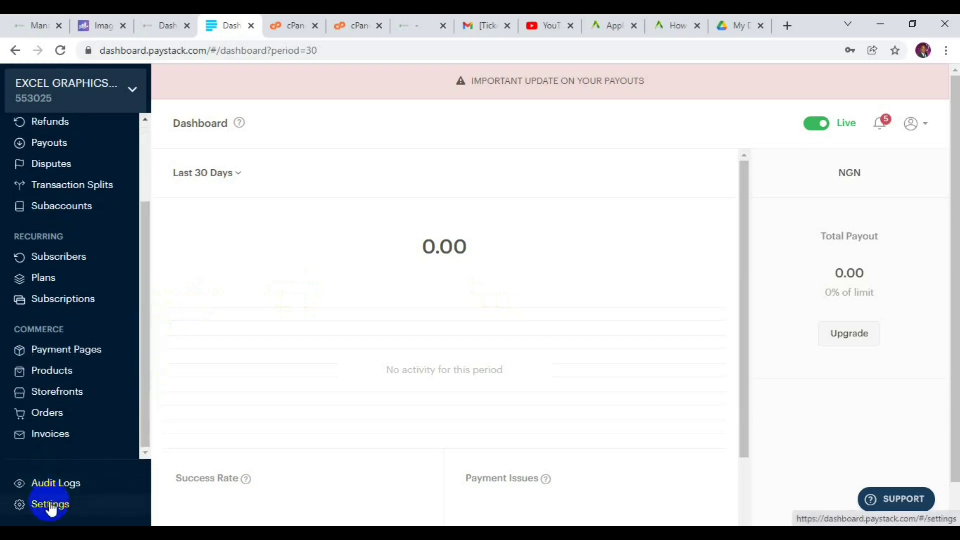
{"action": "left_click", "coordinate": [57, 501]}
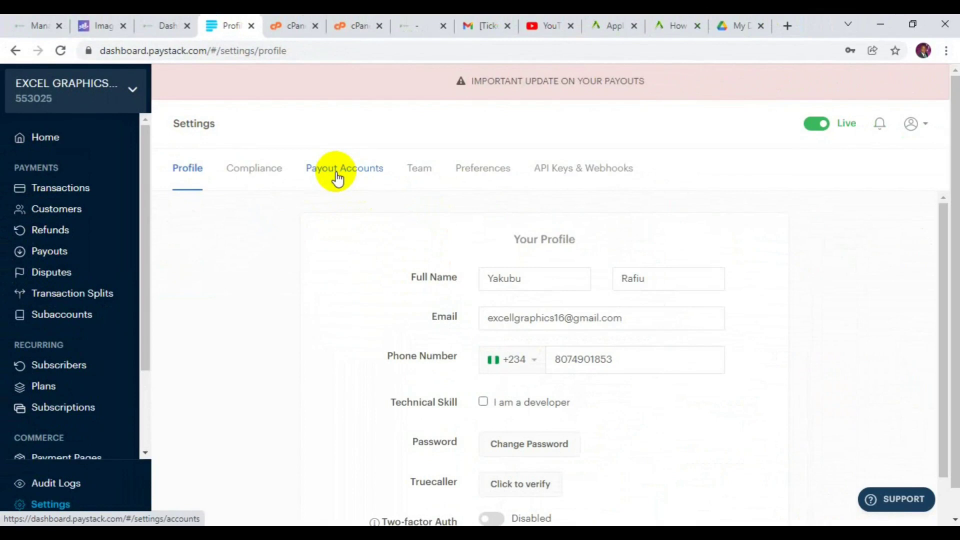
Go to Payout Accounts, review the NGN and USD entries, and begin changing the USD account.
{"action": "left_click", "coordinate": [338, 177]}
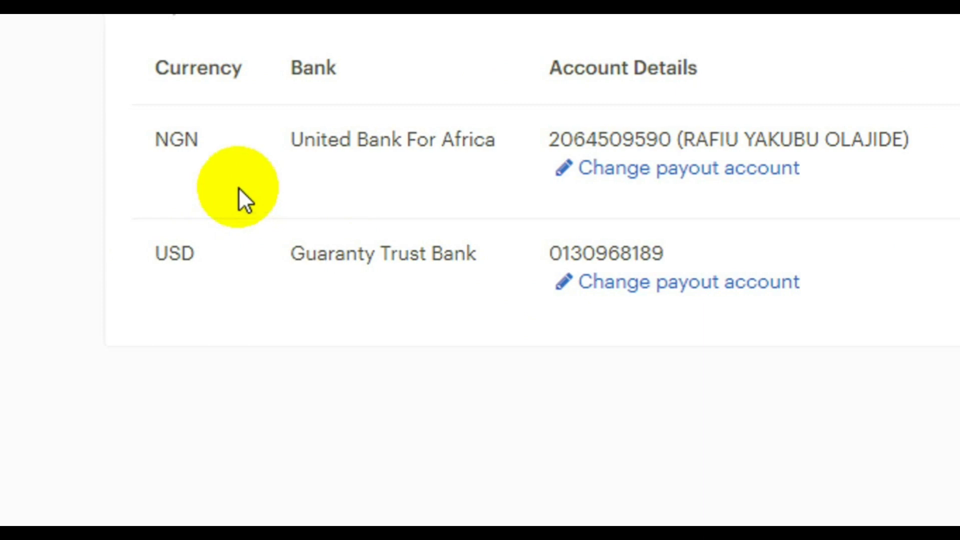
{"action": "left_click", "coordinate": [171, 139]}
{"action": "double_click", "coordinate": [218, 151]}
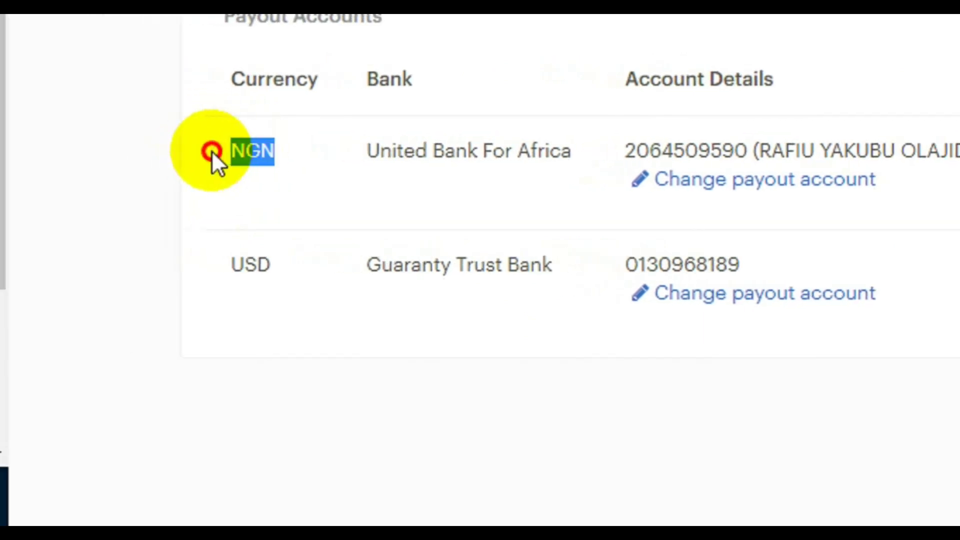
{"action": "left_click", "coordinate": [215, 263]}
{"action": "double_click", "coordinate": [262, 264]}
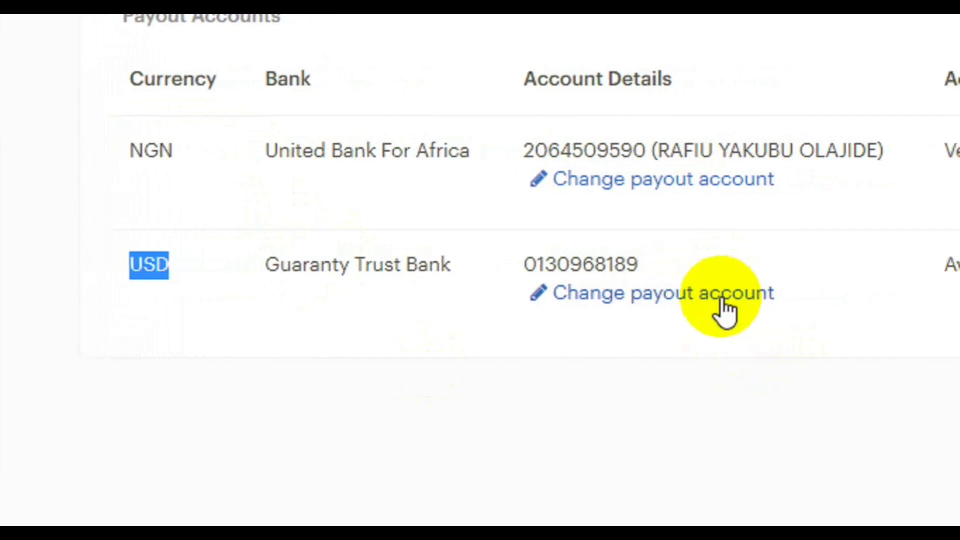
{"action": "left_click", "coordinate": [747, 294]}
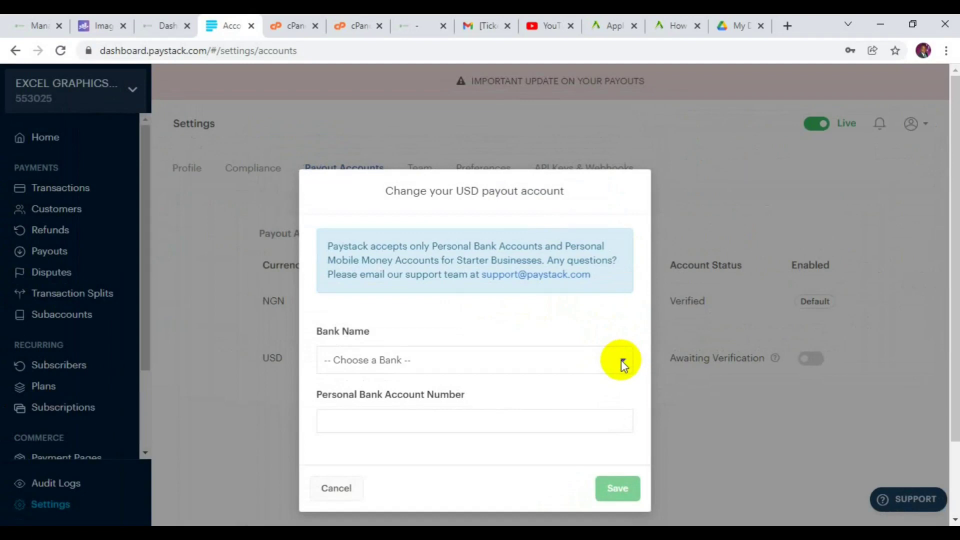
{"action": "left_click", "coordinate": [594, 263]}
Select Zenith Bank and enter the domiciliary account number in Personal Bank Account Number.
{"action": "left_click", "coordinate": [621, 362]}
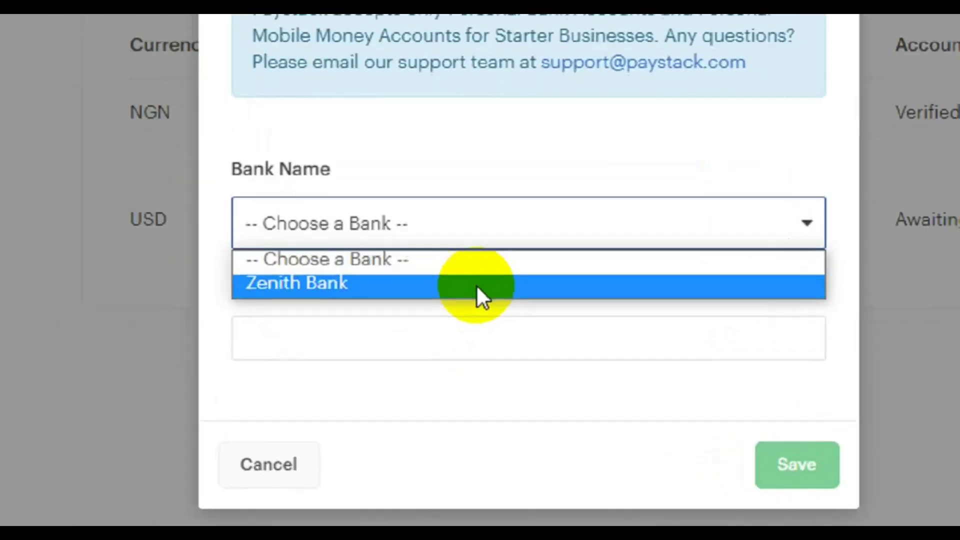
{"action": "left_click", "coordinate": [478, 286]}
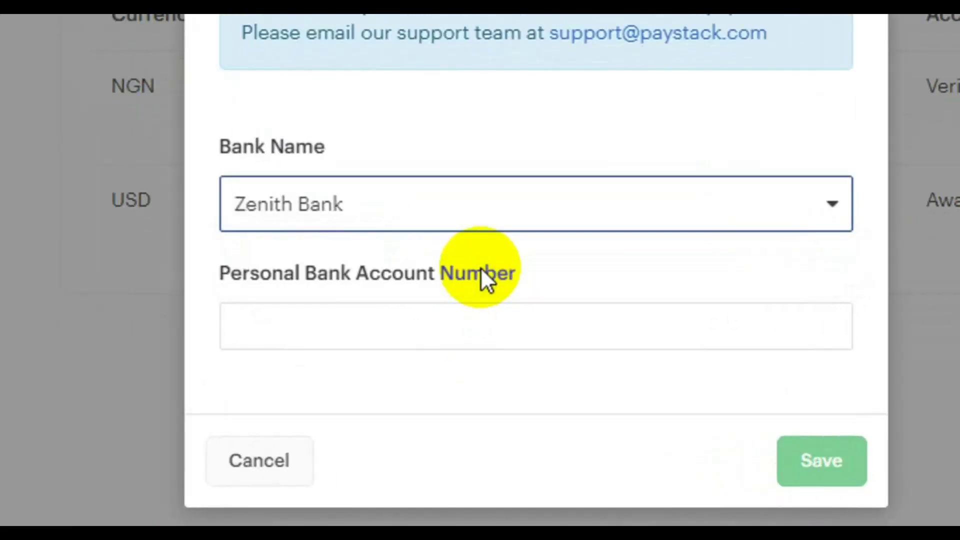
{"action": "left_click", "coordinate": [391, 326]}
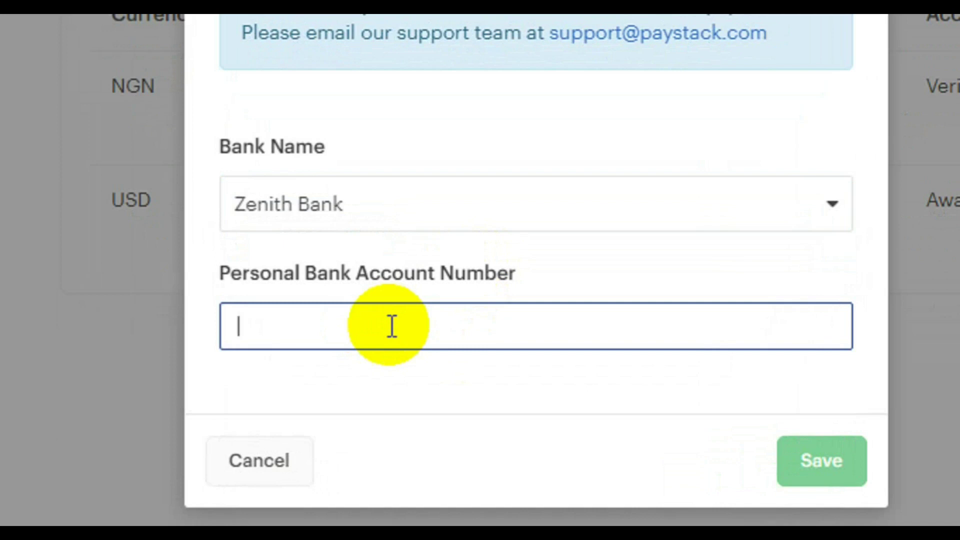
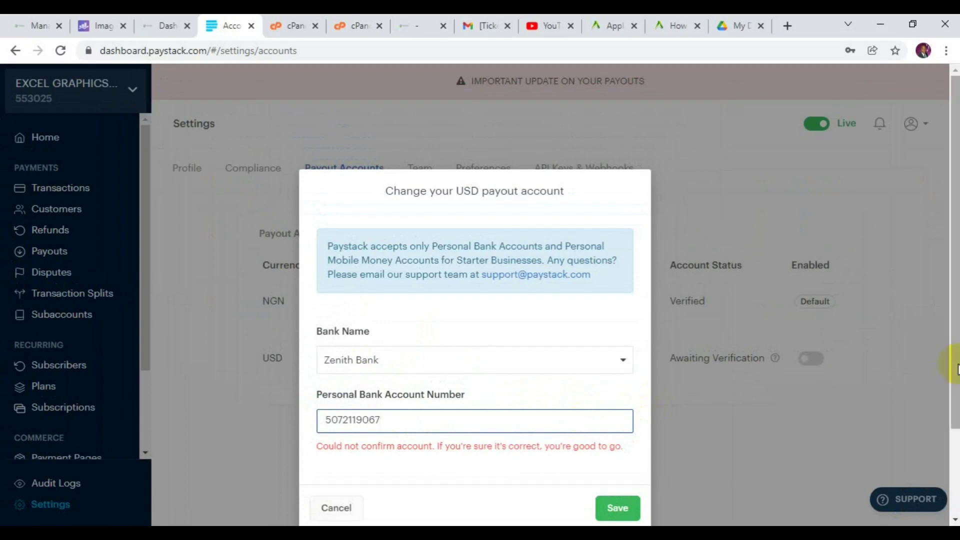
{"action": "left_click_drag", "start_coordinate": [955, 363], "coordinate": [954, 423]}
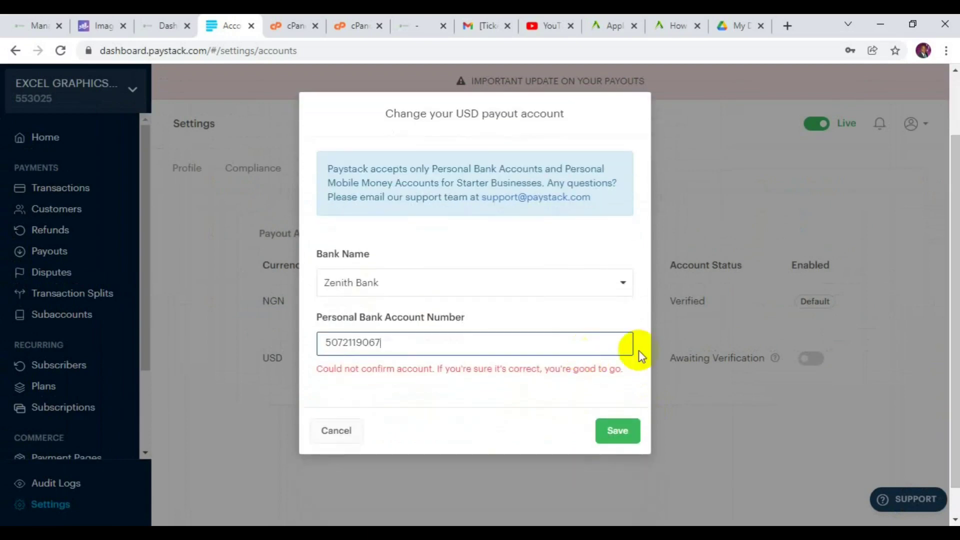
{"action": "left_click_drag", "start_coordinate": [636, 369], "coordinate": [593, 367]}
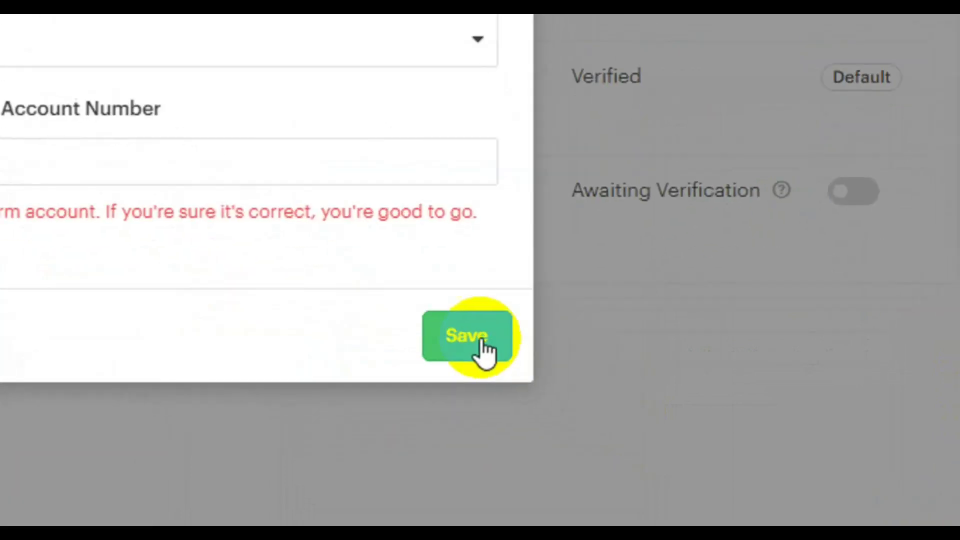
Save the Zenith Bank USD payout account change.
{"action": "left_click", "coordinate": [623, 431]}
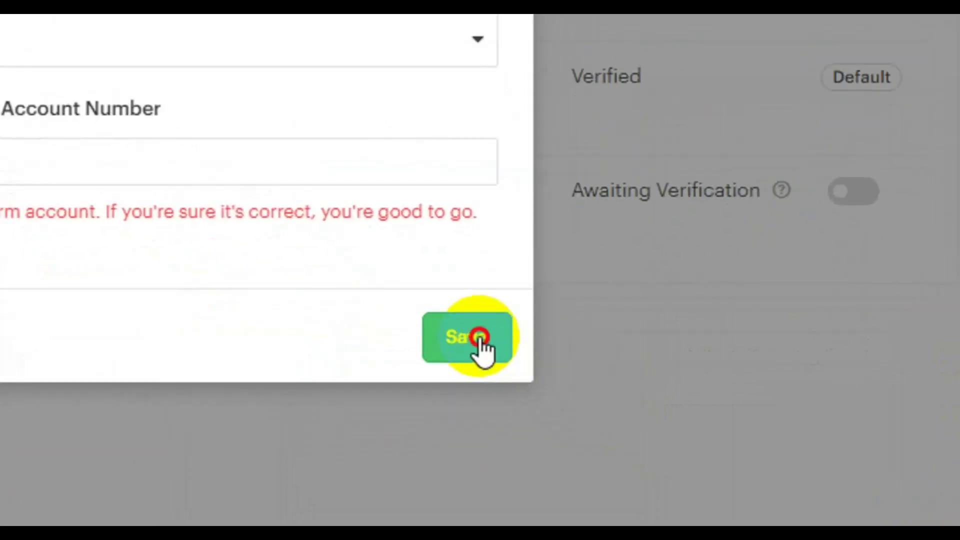